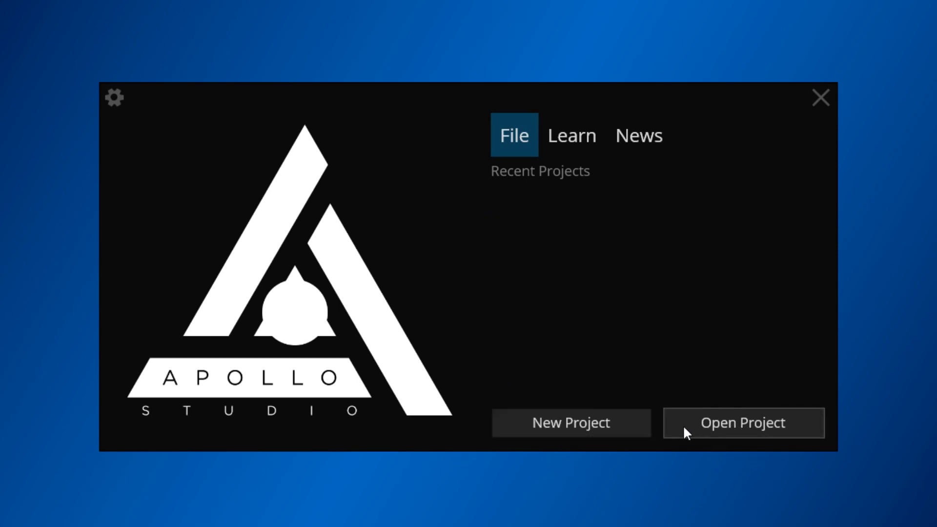
Browse the Learn and News pages, return to File, and open Preferences
{"action": "left_click", "coordinate": [574, 151]}
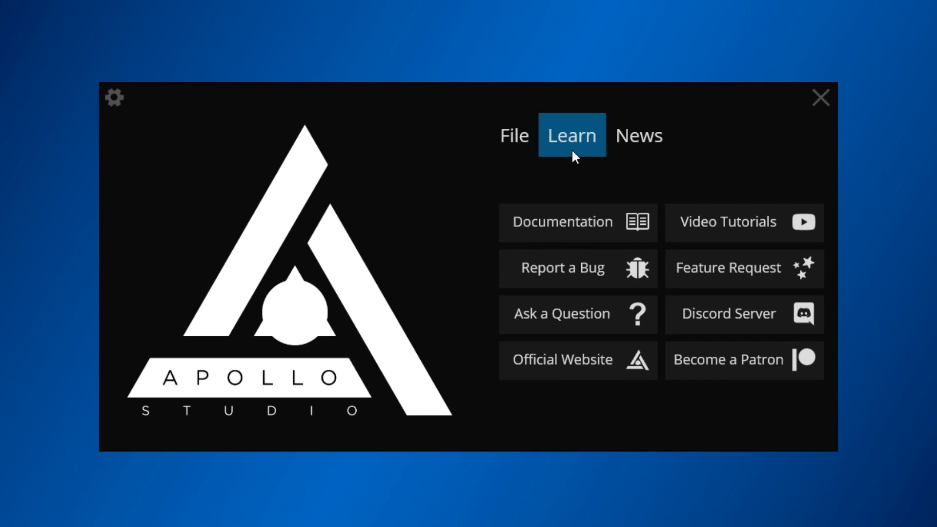
{"action": "left_click", "coordinate": [638, 147]}
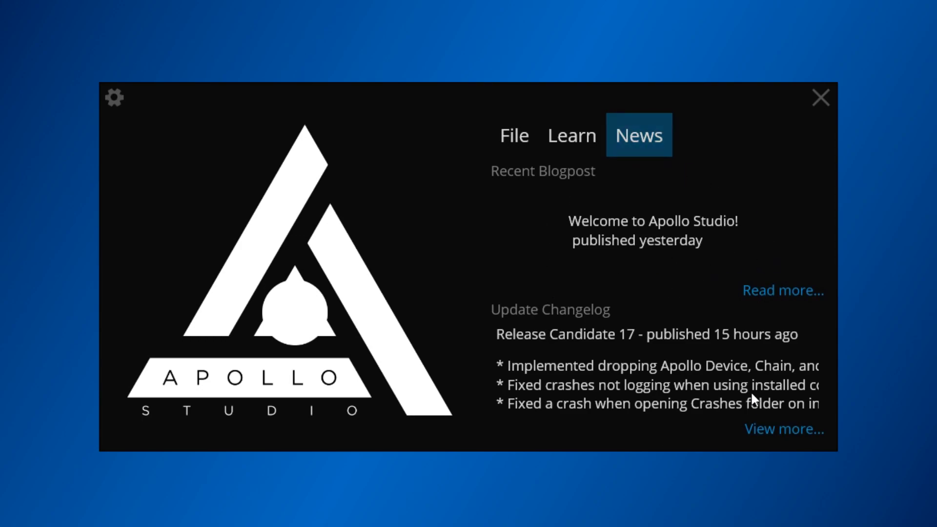
{"action": "left_click", "coordinate": [515, 135]}
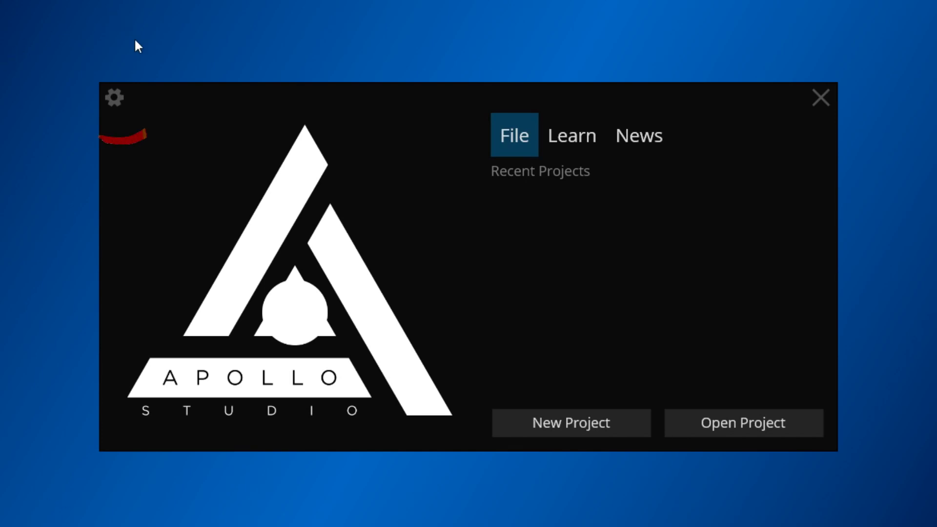
{"action": "left_click", "coordinate": [116, 95]}
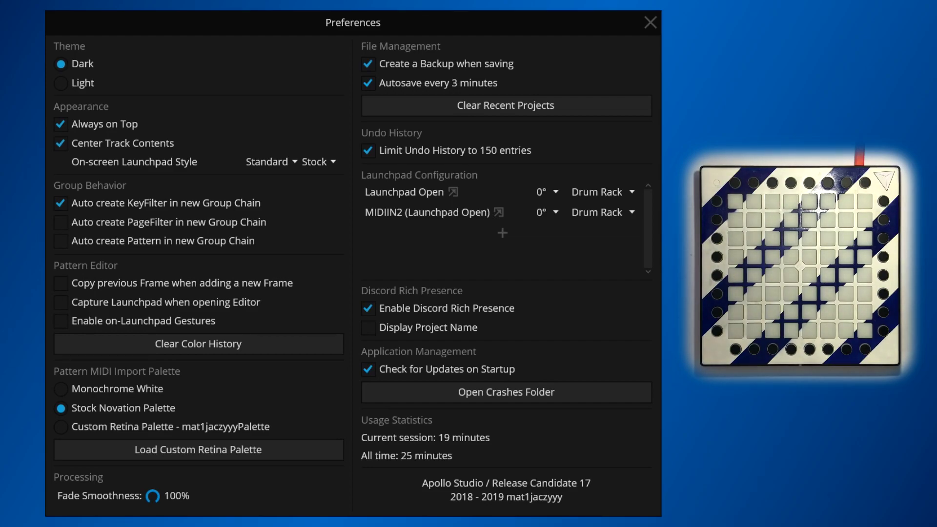
Keep Launchpad Open's layout set to Drum Rack in its layout dropdown
{"action": "left_click", "coordinate": [631, 192]}
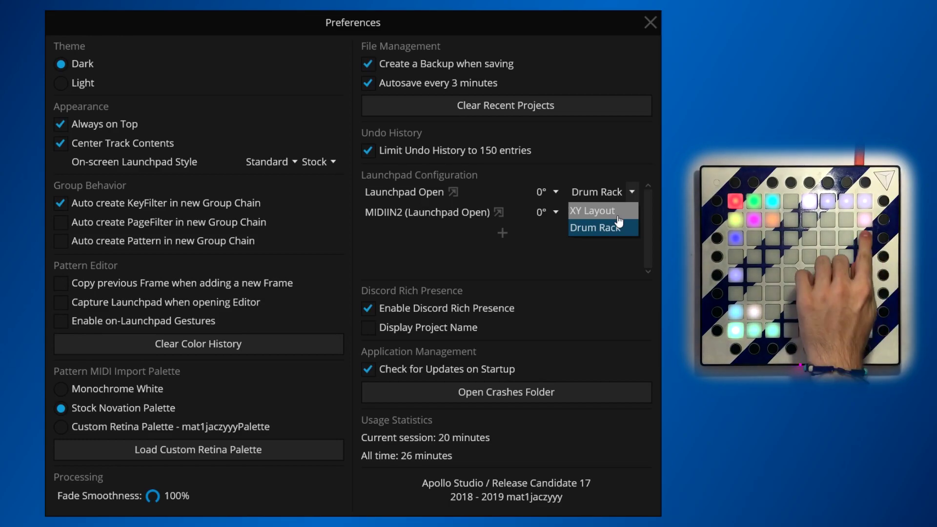
{"action": "left_click", "coordinate": [602, 229]}
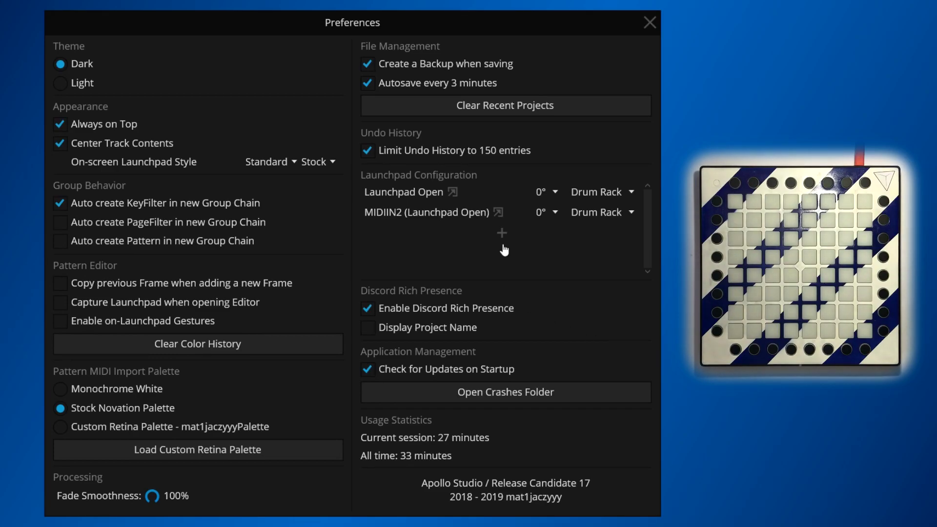
Create and close a virtual Launchpad, pop out Launchpad Open's view, then close Preferences
{"action": "left_click", "coordinate": [502, 233]}
{"action": "left_click", "coordinate": [517, 260]}
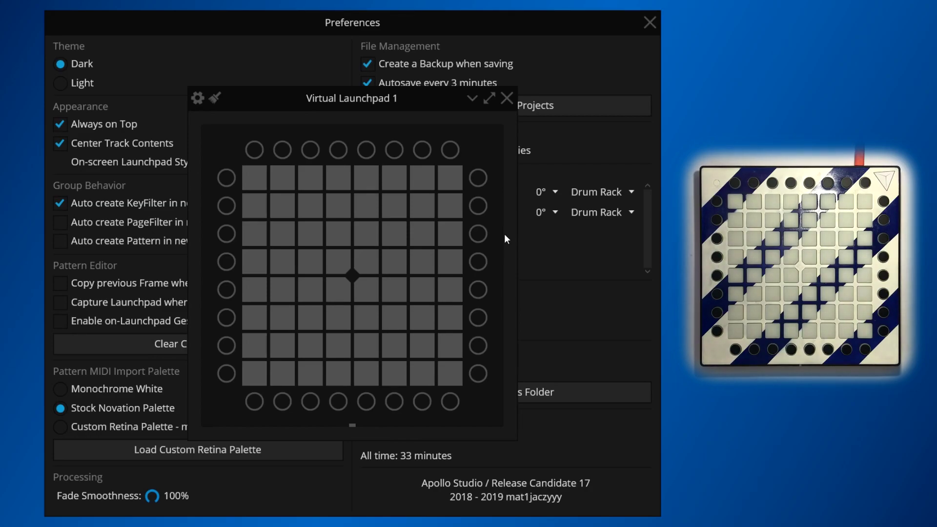
{"action": "key", "text": "ctrl+w"}
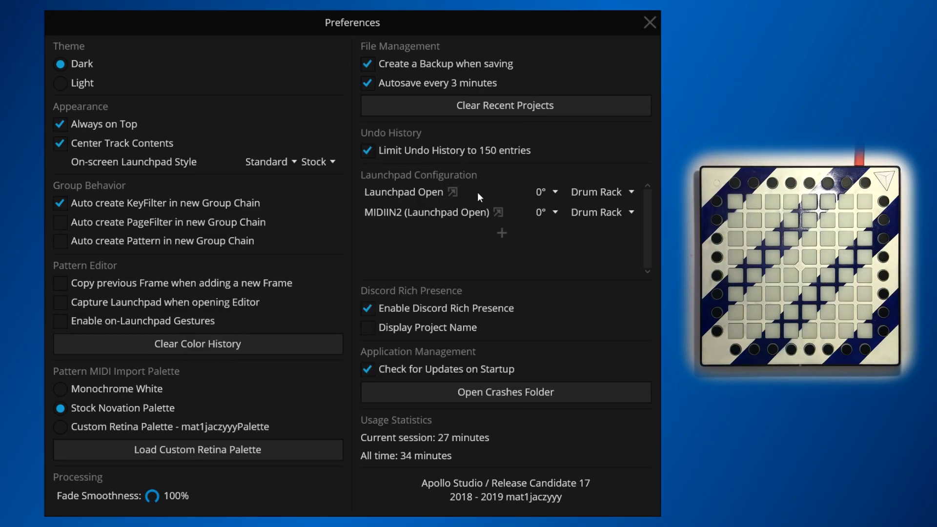
{"action": "left_click", "coordinate": [453, 193]}
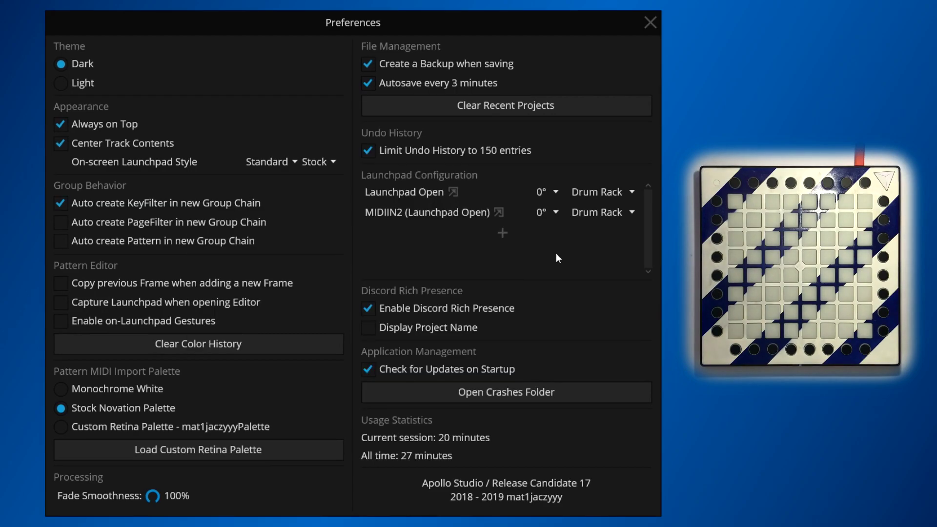
{"action": "left_click", "coordinate": [650, 23]}
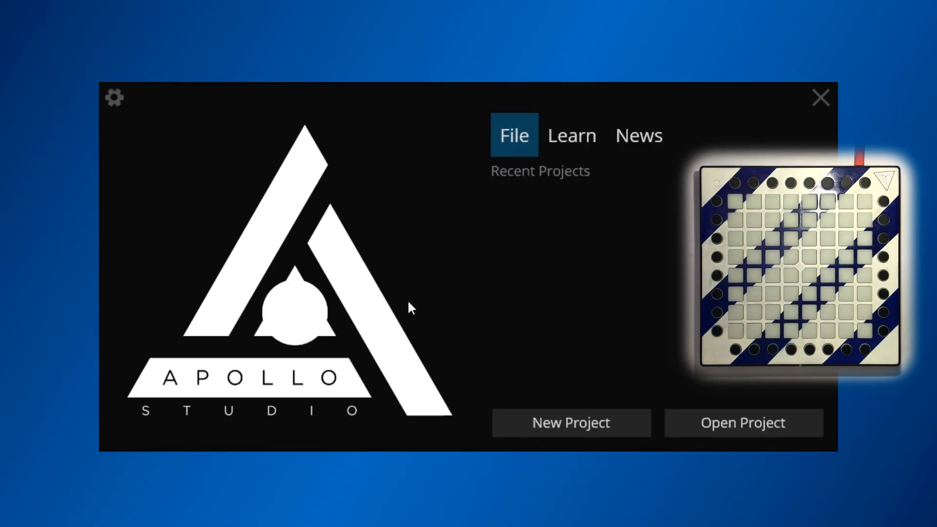
Create a new project and select its Track 1
{"action": "left_click", "coordinate": [589, 432]}
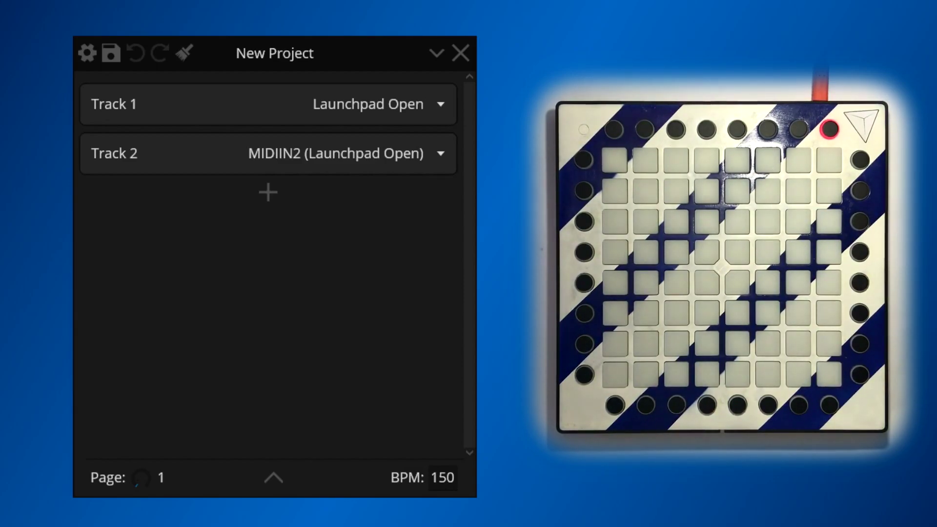
{"action": "left_click", "coordinate": [121, 101]}
{"action": "left_click", "coordinate": [116, 165]}
{"action": "left_click", "coordinate": [136, 100]}
{"action": "left_click", "coordinate": [117, 161]}
{"action": "left_click", "coordinate": [120, 114]}
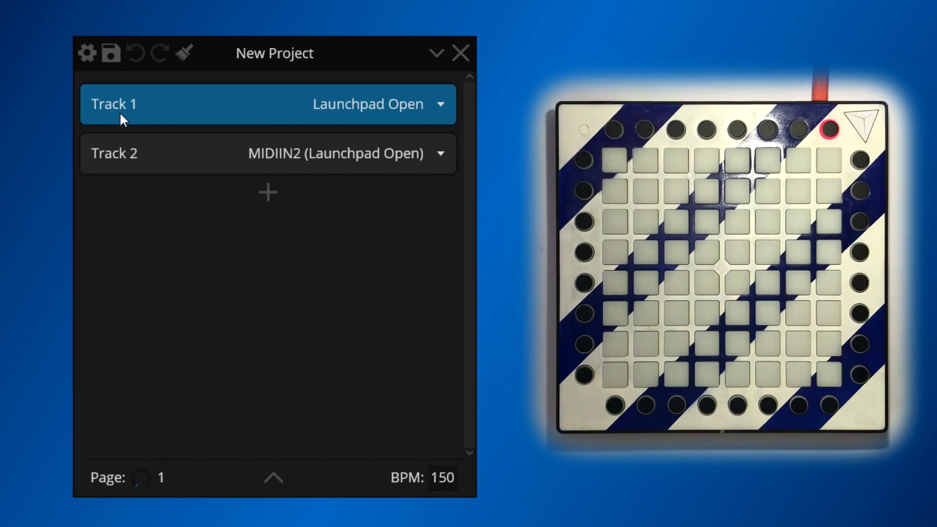
{"action": "left_click", "coordinate": [449, 479]}
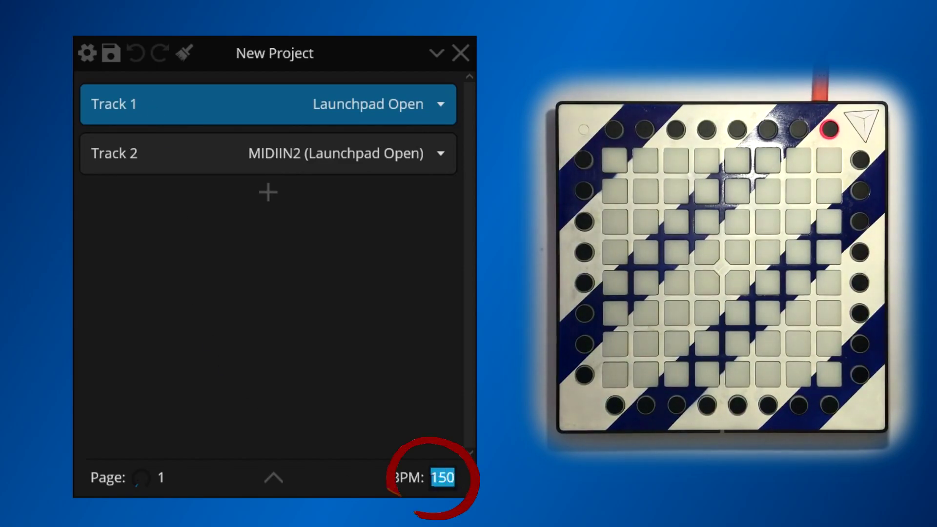
{"action": "mouse_move", "coordinate": [140, 481]}
{"action": "left_mouse_down"}
{"action": "mouse_move", "coordinate": [159, 357]}
{"action": "mouse_move", "coordinate": [142, 483]}
{"action": "left_mouse_up"}
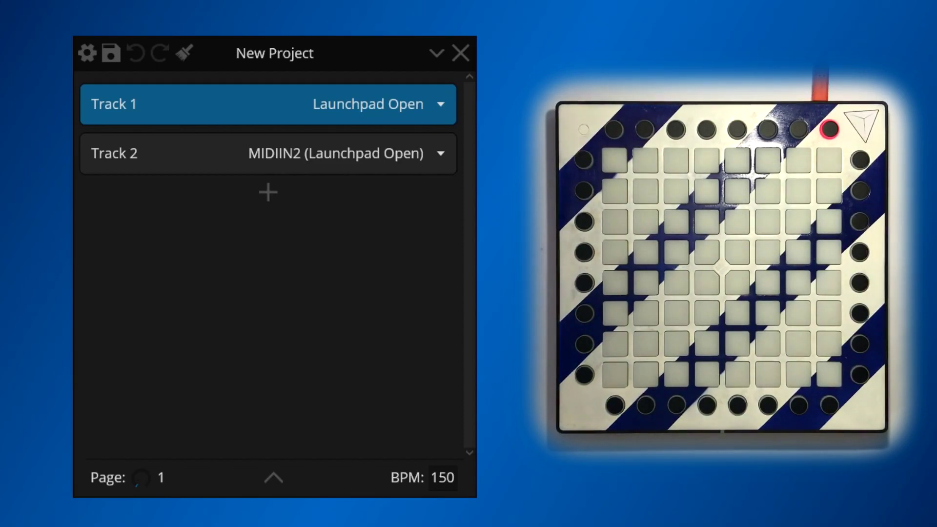
Expand the project details panel and type the author's name into the Author field
{"action": "left_click", "coordinate": [277, 478]}
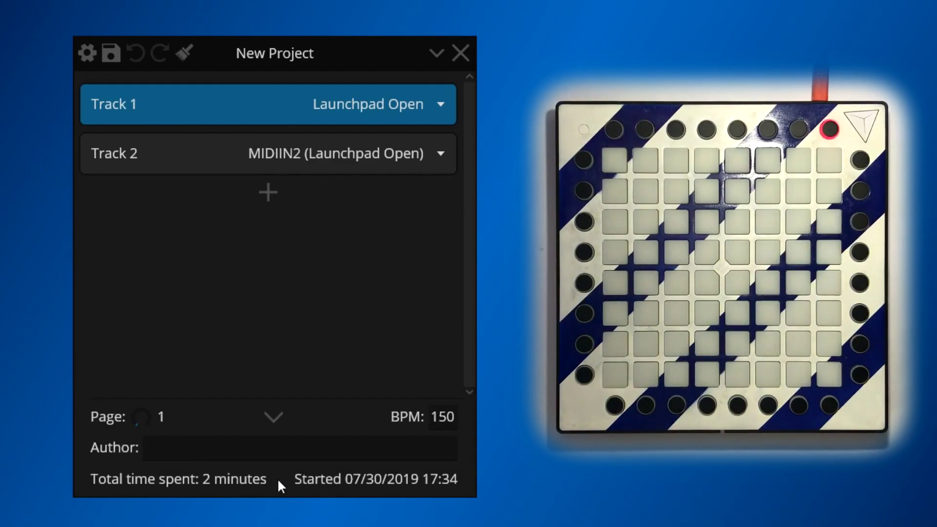
{"action": "left_click", "coordinate": [295, 454]}
{"action": "type", "text": "mat1jaczyyy"}
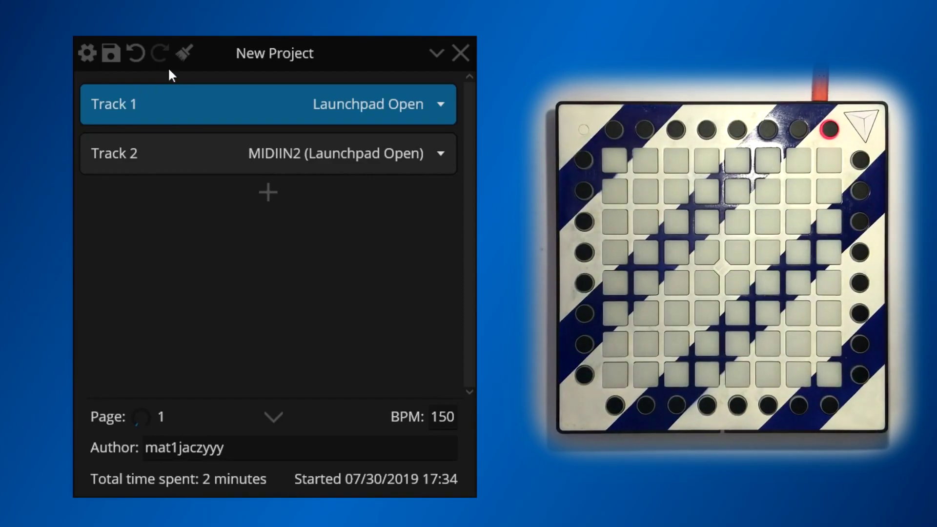
Check the save options, then undo and redo repeatedly, ending with the author name restored
{"action": "right_click", "coordinate": [110, 57]}
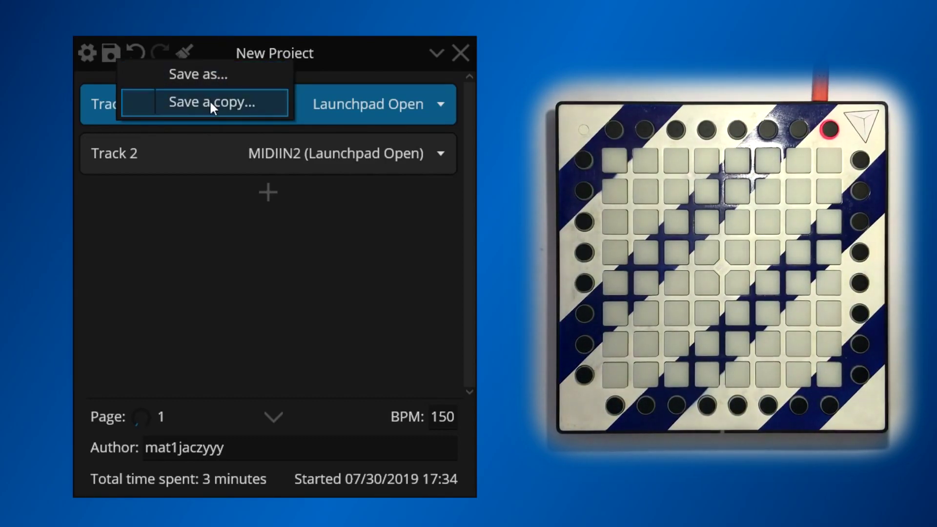
{"action": "left_click", "coordinate": [135, 52]}
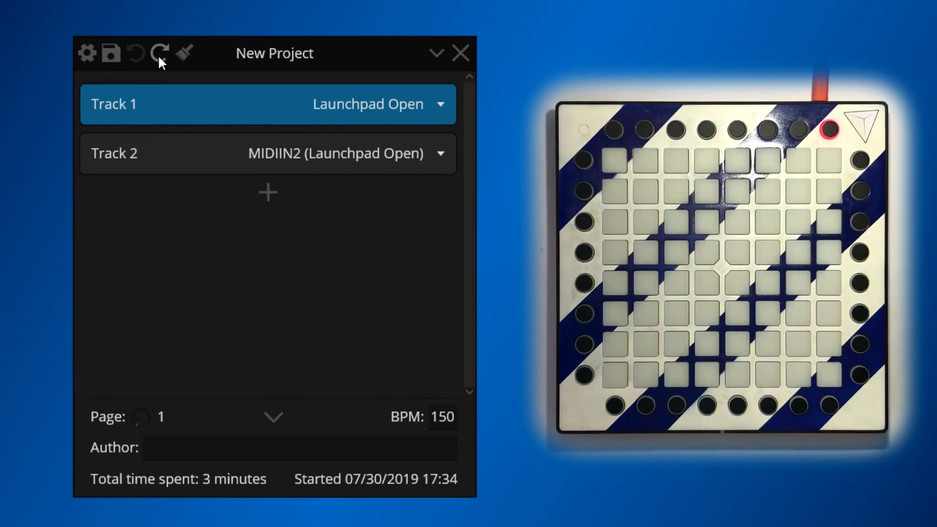
{"action": "left_click", "coordinate": [158, 53]}
{"action": "left_click", "coordinate": [136, 51]}
{"action": "left_click", "coordinate": [159, 52]}
{"action": "left_click", "coordinate": [134, 50]}
{"action": "left_click", "coordinate": [157, 51]}
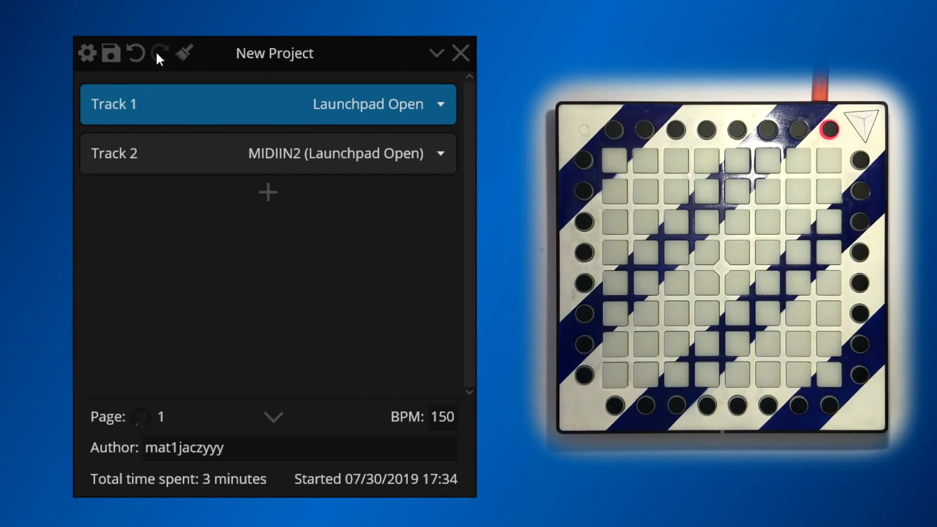
{"action": "left_click", "coordinate": [134, 53]}
{"action": "left_click", "coordinate": [156, 51]}
Clear all Launchpad lights and switch the selection between Track 1 and Track 2
{"action": "left_click", "coordinate": [186, 54]}
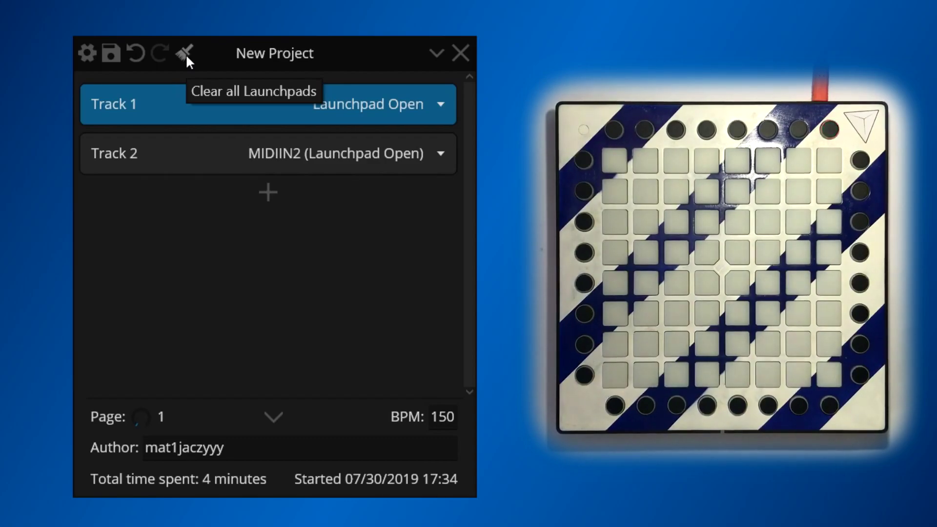
{"action": "left_click", "coordinate": [136, 105]}
{"action": "left_click", "coordinate": [125, 151]}
{"action": "left_click", "coordinate": [128, 104]}
{"action": "left_click", "coordinate": [133, 156]}
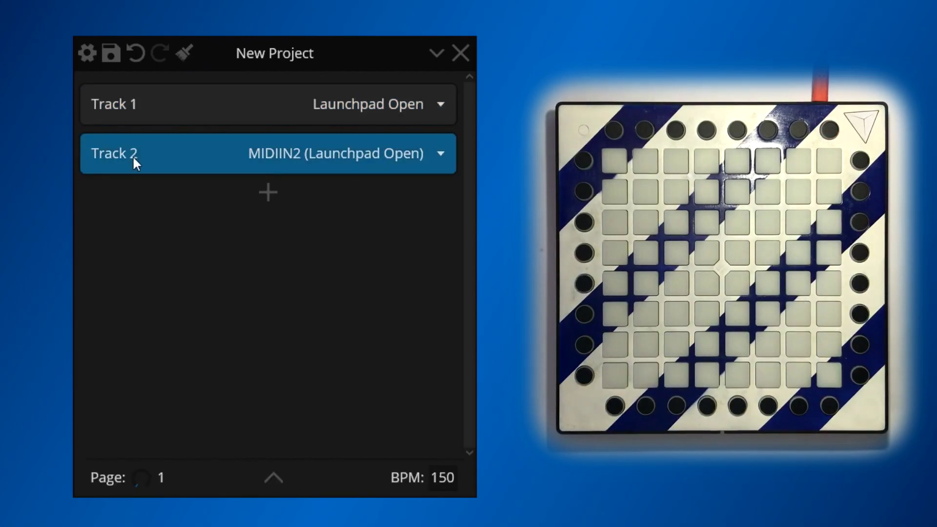
{"action": "left_click", "coordinate": [145, 105]}
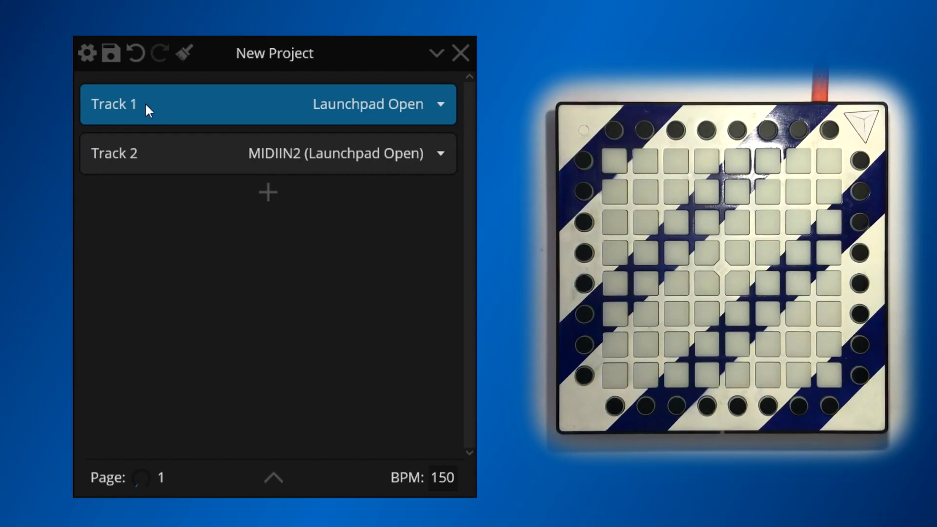
Keep Track 1's output on Launchpad Open, open its device chain, and delete Track 2
{"action": "left_click", "coordinate": [325, 105]}
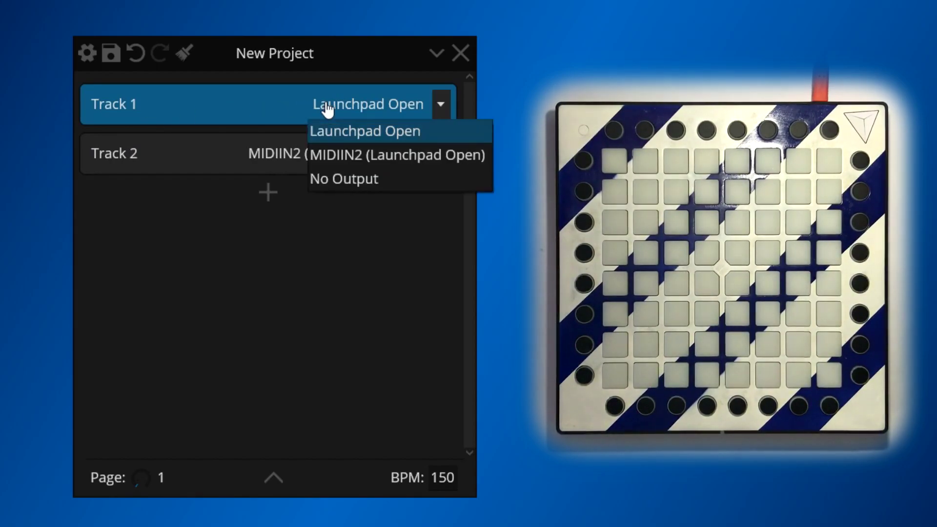
{"action": "left_click", "coordinate": [531, 186]}
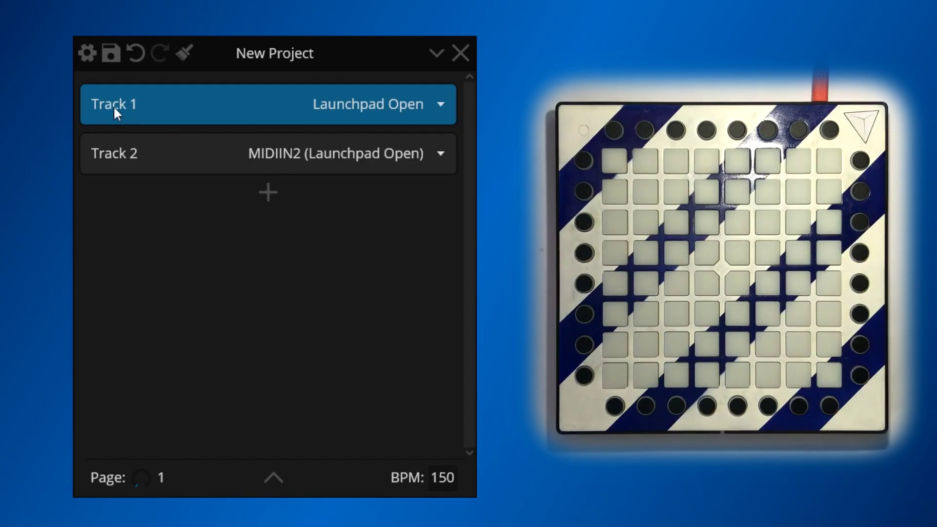
{"action": "double_click", "coordinate": [116, 109]}
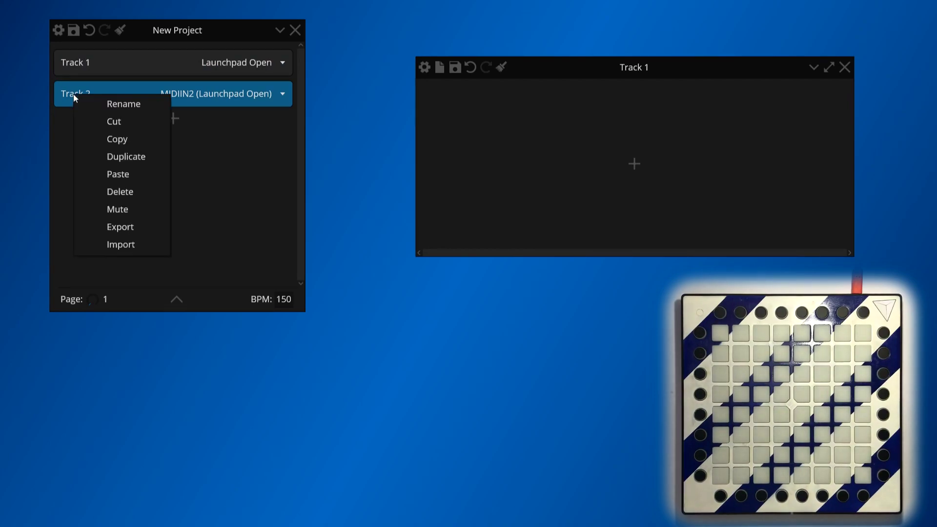
{"action": "left_click", "coordinate": [118, 197]}
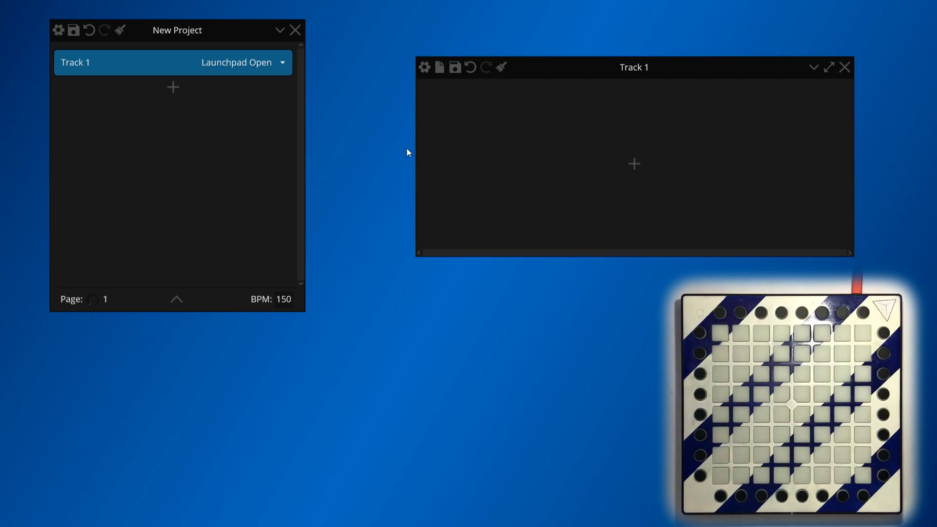
Add a Shape > Move device to Track 1 and drag its offset to (3, 5)
{"action": "right_click", "coordinate": [632, 97]}
{"action": "mouse_move", "coordinate": [667, 106]}
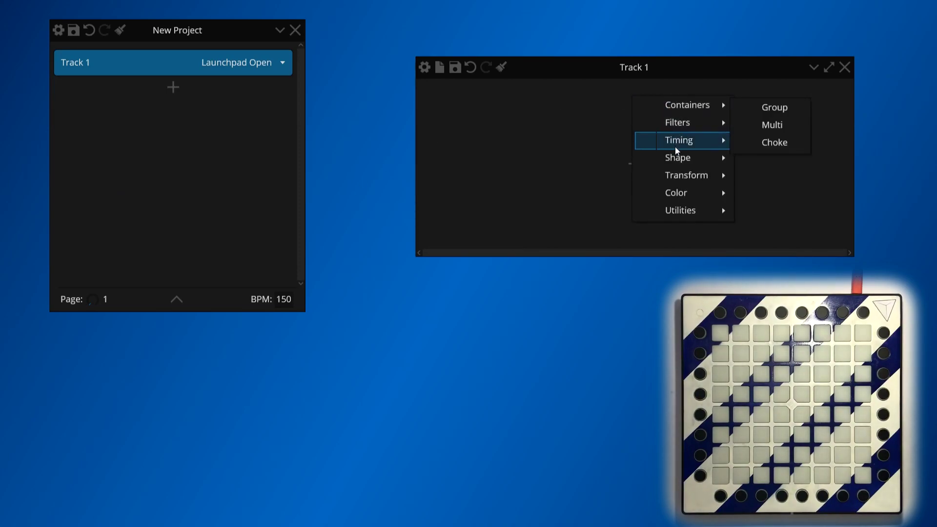
{"action": "mouse_move", "coordinate": [682, 174]}
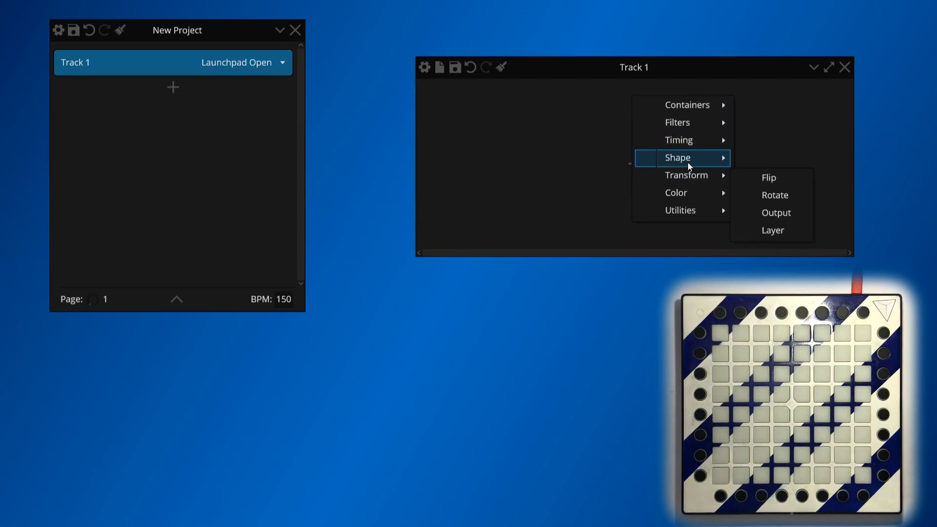
{"action": "mouse_move", "coordinate": [703, 159]}
{"action": "left_click", "coordinate": [754, 160]}
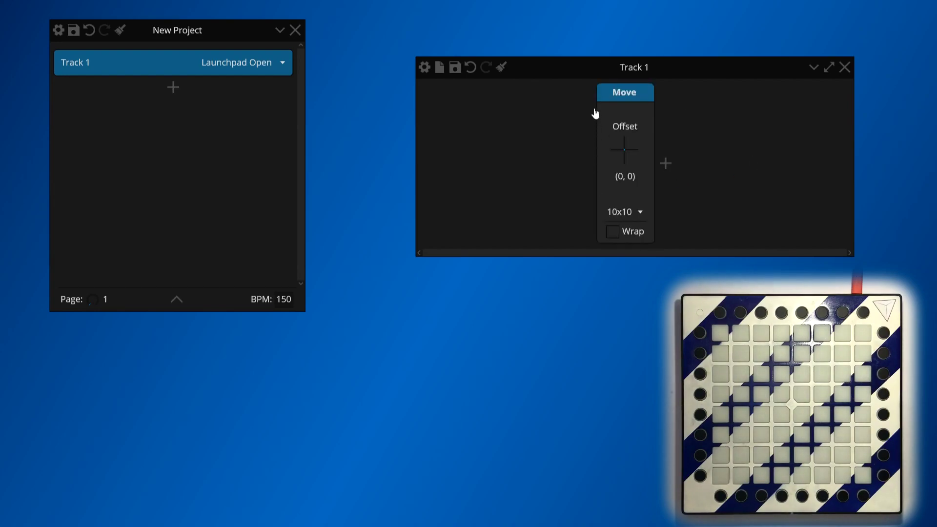
{"action": "left_click_drag", "start_coordinate": [621, 148], "coordinate": [628, 130]}
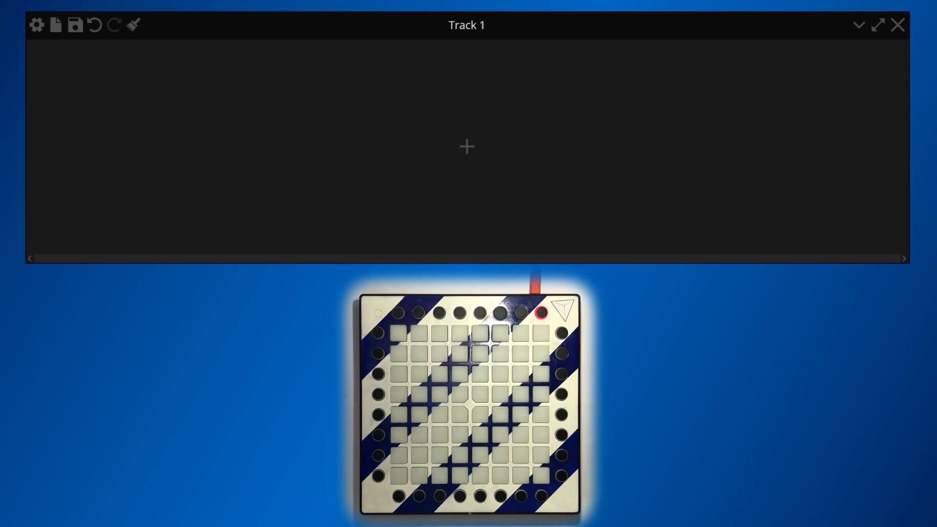
{"action": "left_click", "coordinate": [465, 110]}
Add a Move device to Track 1, then a Copy device after it
{"action": "mouse_move", "coordinate": [538, 188]}
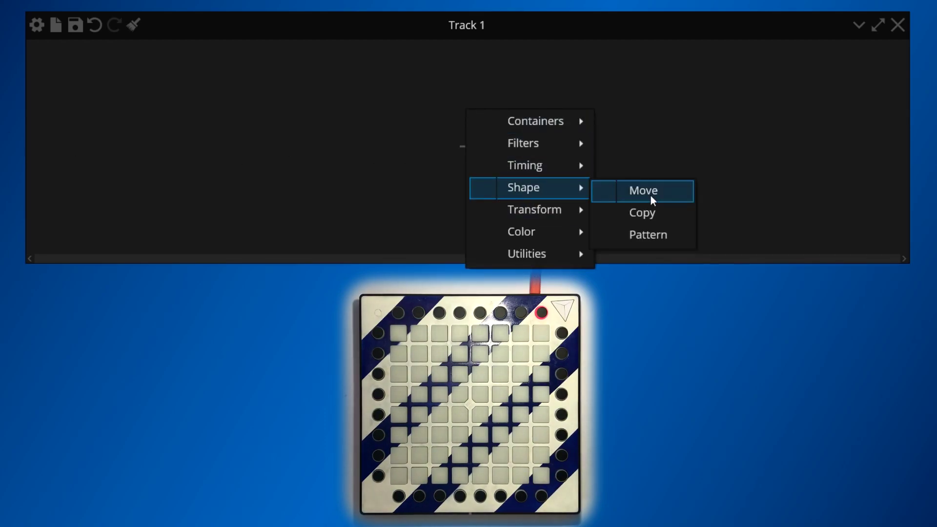
{"action": "left_click", "coordinate": [652, 196]}
{"action": "left_click", "coordinate": [507, 144]}
{"action": "mouse_move", "coordinate": [603, 231]}
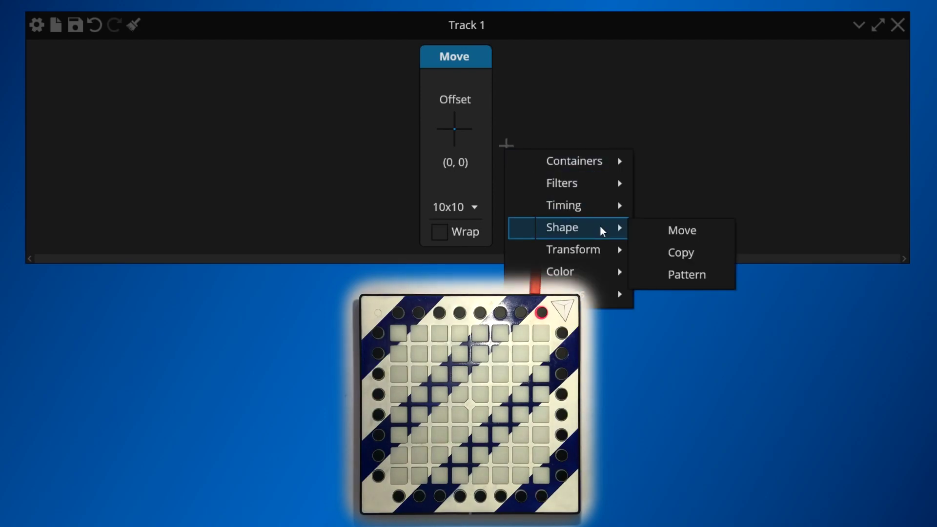
{"action": "left_click", "coordinate": [662, 259]}
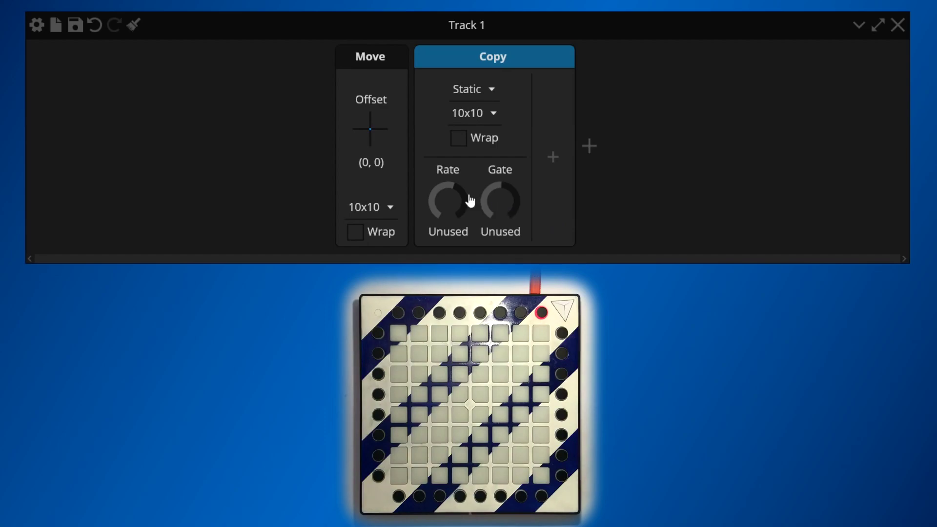
{"action": "mouse_move", "coordinate": [414, 169]}
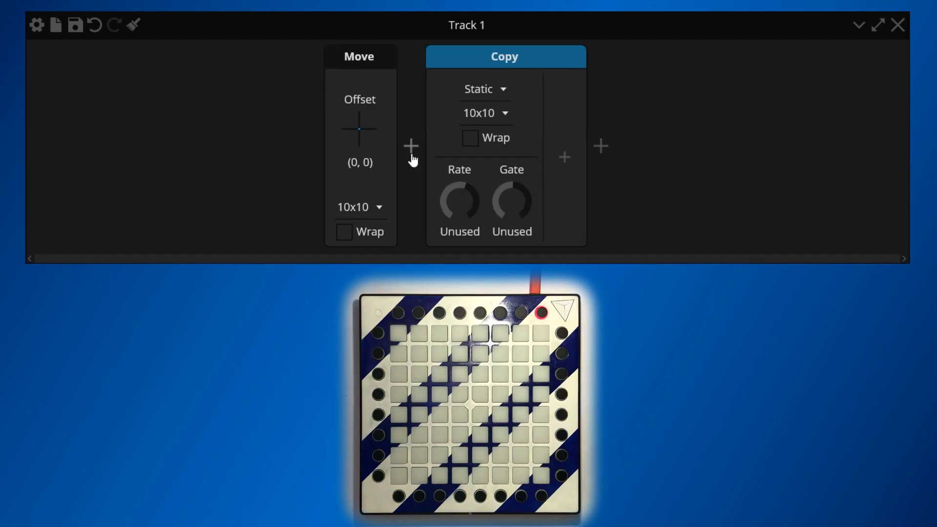
{"action": "left_click", "coordinate": [412, 152]}
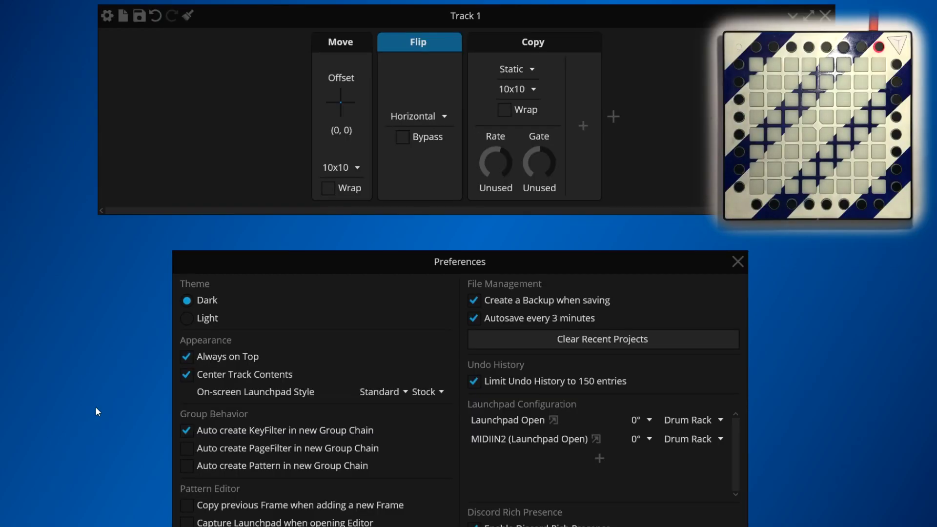
{"action": "left_click", "coordinate": [207, 376]}
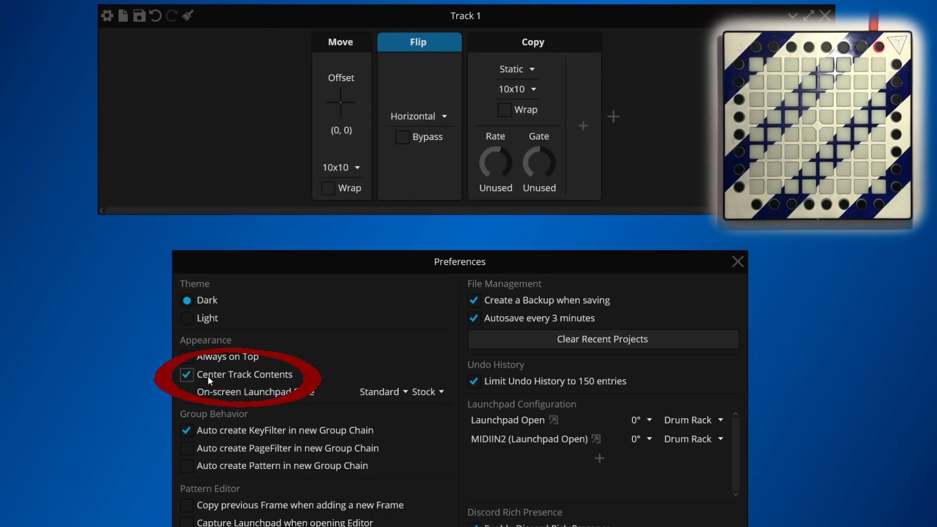
{"action": "left_click", "coordinate": [207, 376]}
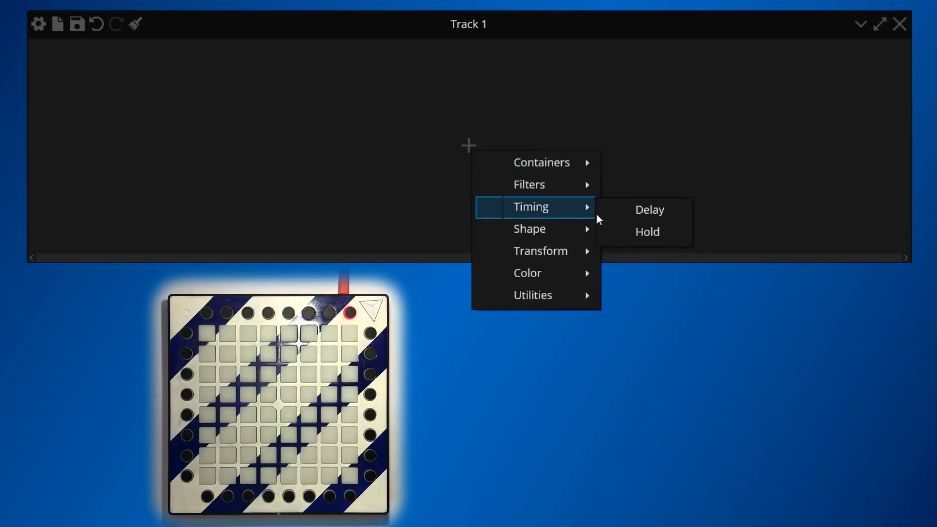
Add a Delay with Duration 1/2, enter Gate 50%, then reset Gate to 100%
{"action": "left_click", "coordinate": [648, 214]}
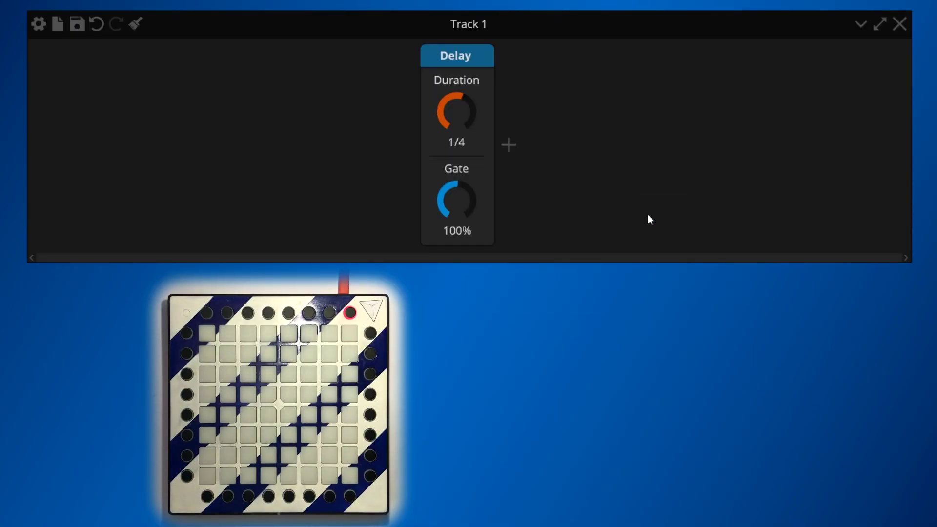
{"action": "left_click_drag", "start_coordinate": [464, 111], "coordinate": [488, 100]}
{"action": "double_click", "coordinate": [468, 203]}
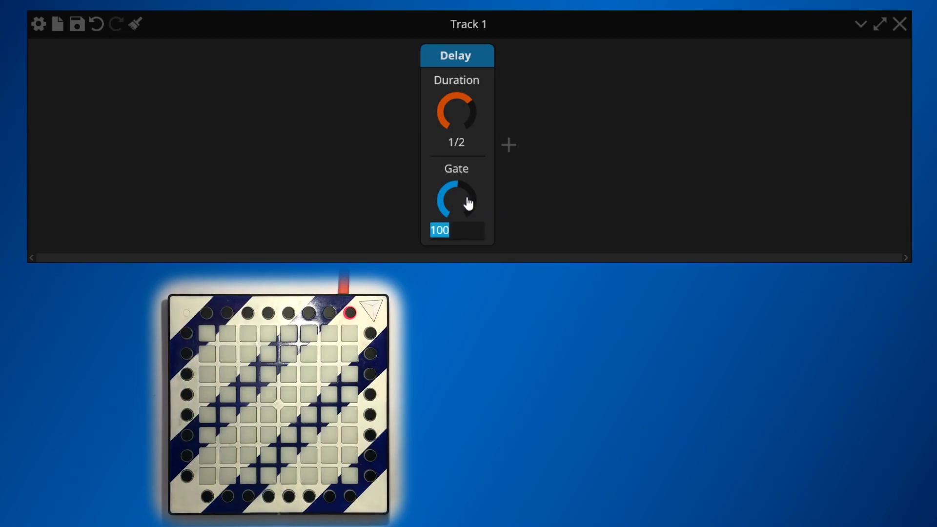
{"action": "type", "text": "50"}
{"action": "key", "text": "Return"}
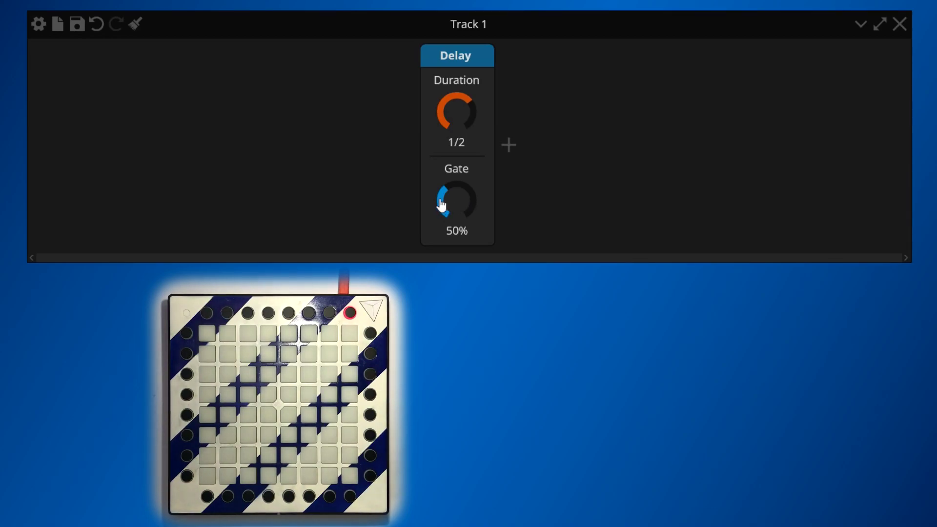
{"action": "middle_click", "coordinate": [445, 201]}
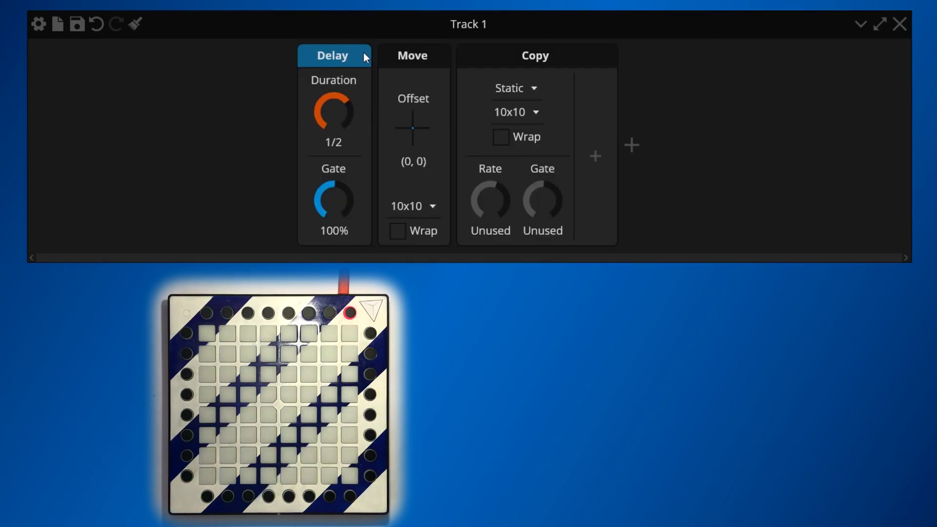
Select the Delay and Move devices, open Move's options menu, and dismiss it unchanged
{"action": "left_click", "coordinate": [406, 53]}
{"action": "left_click", "coordinate": [493, 57]}
{"action": "left_click", "coordinate": [416, 56]}
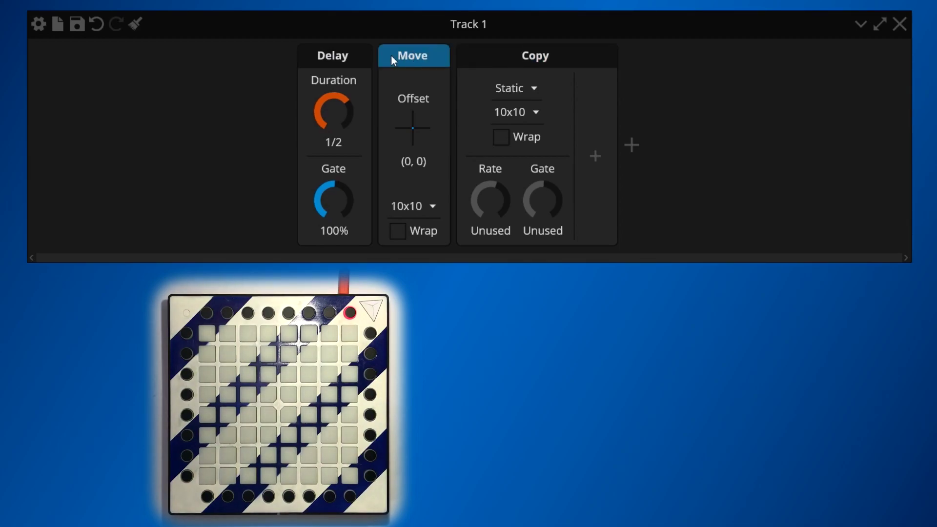
{"action": "right_click", "coordinate": [389, 56]}
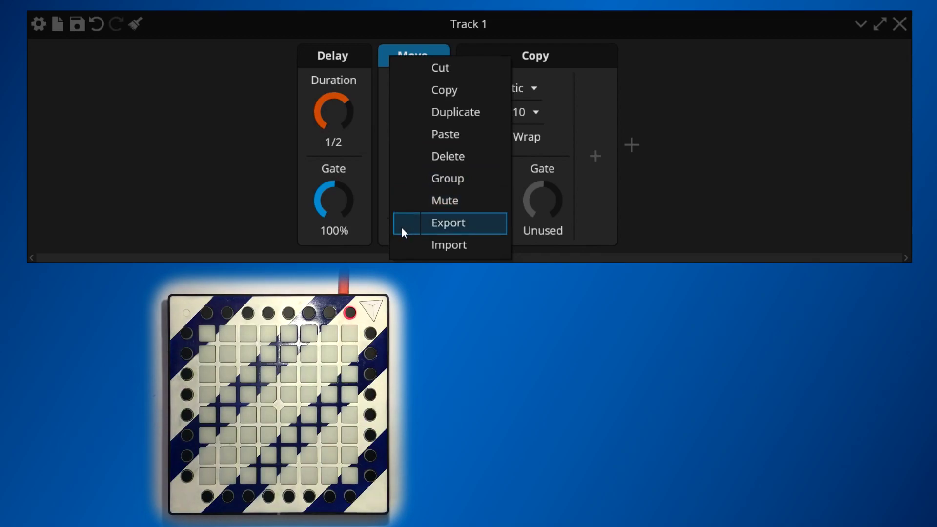
{"action": "key", "text": "Escape"}
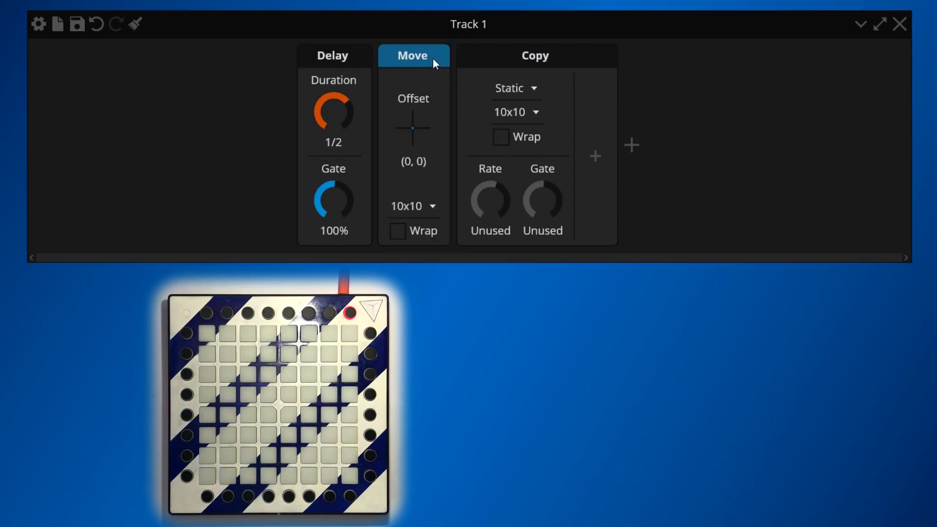
Move the Move and Copy pair ahead of Delay, then duplicate it at the chain's end
{"action": "left_click", "coordinate": [344, 57]}
{"action": "left_click", "coordinate": [547, 55], "text": "shift"}
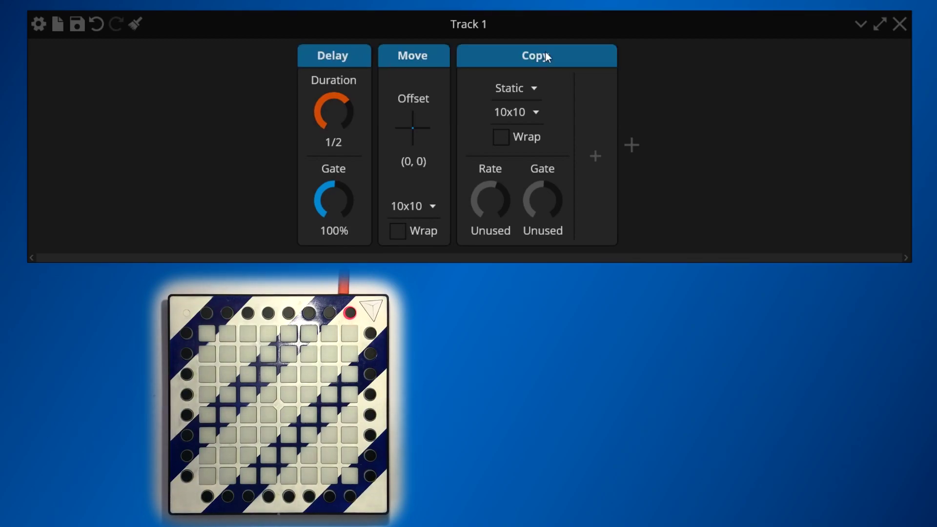
{"action": "left_click_drag", "start_coordinate": [503, 57], "coordinate": [439, 76]}
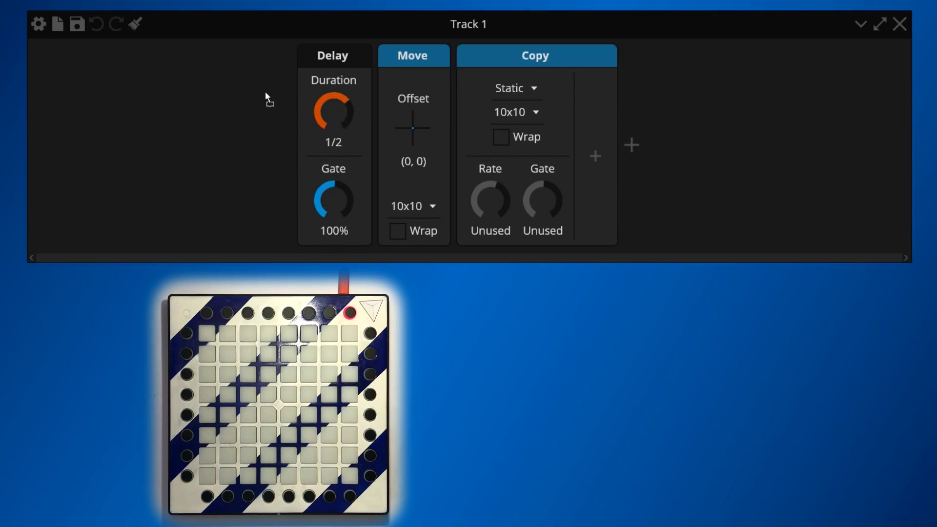
{"action": "left_click_drag", "start_coordinate": [266, 92], "coordinate": [263, 91]}
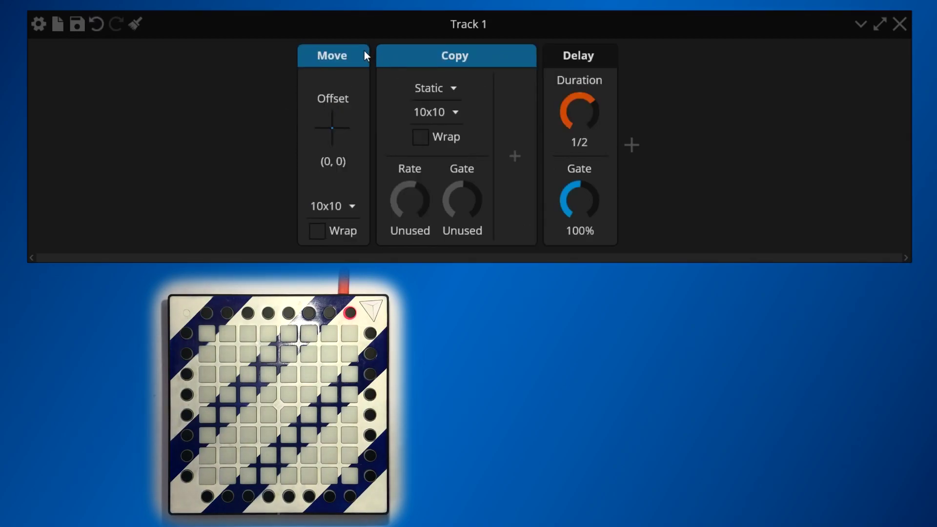
{"action": "left_click_drag", "start_coordinate": [442, 57], "coordinate": [711, 104]}
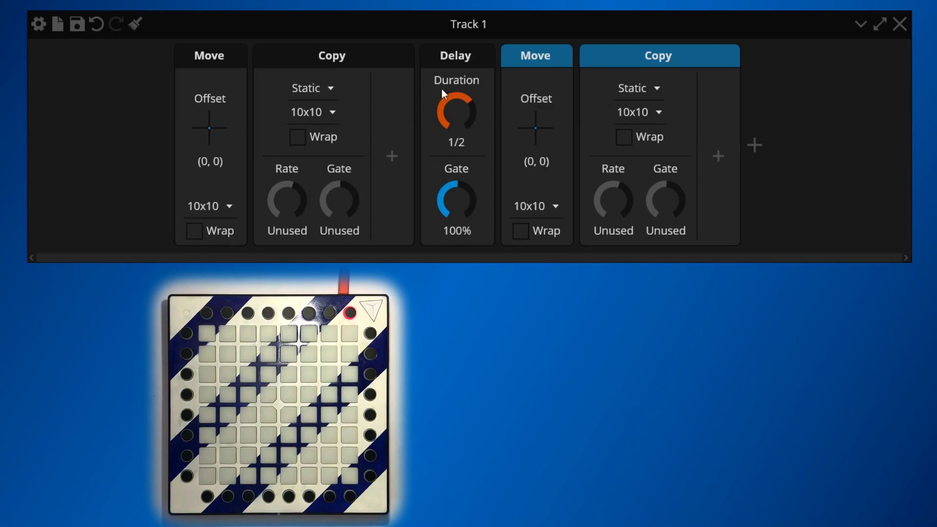
Delete the first Copy device and the second Move device from Track 1's chain
{"action": "left_click", "coordinate": [362, 59]}
{"action": "key", "text": "Delete"}
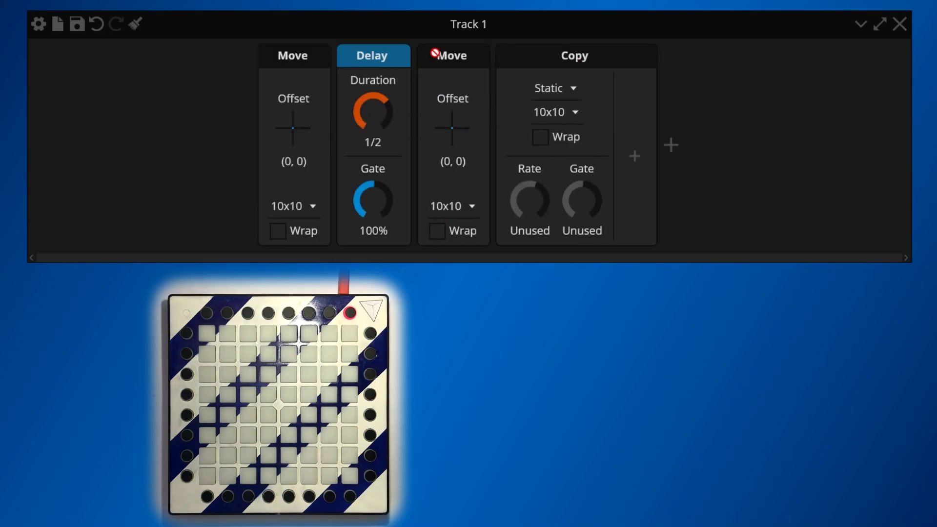
{"action": "right_click", "coordinate": [437, 56]}
{"action": "left_click", "coordinate": [517, 161]}
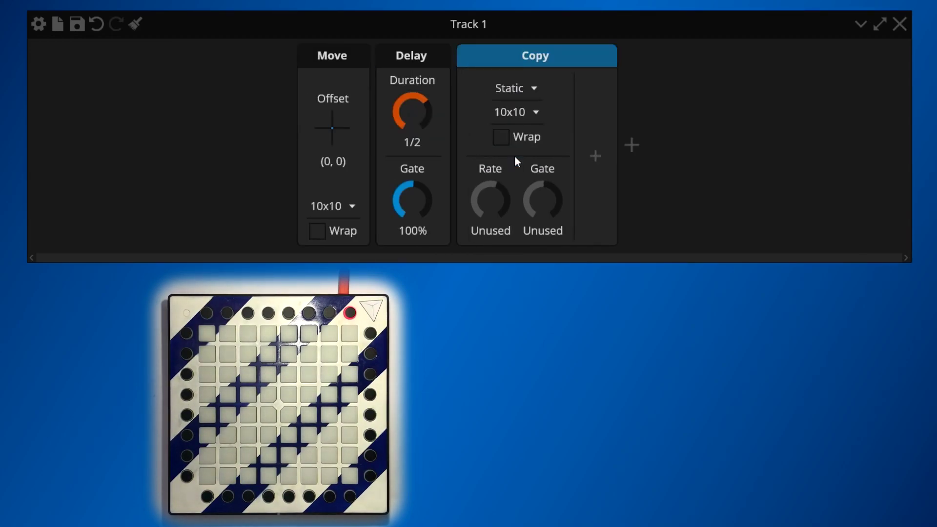
Collapse and re-expand the remaining Copy device, then mute and unmute it
{"action": "double_click", "coordinate": [519, 54]}
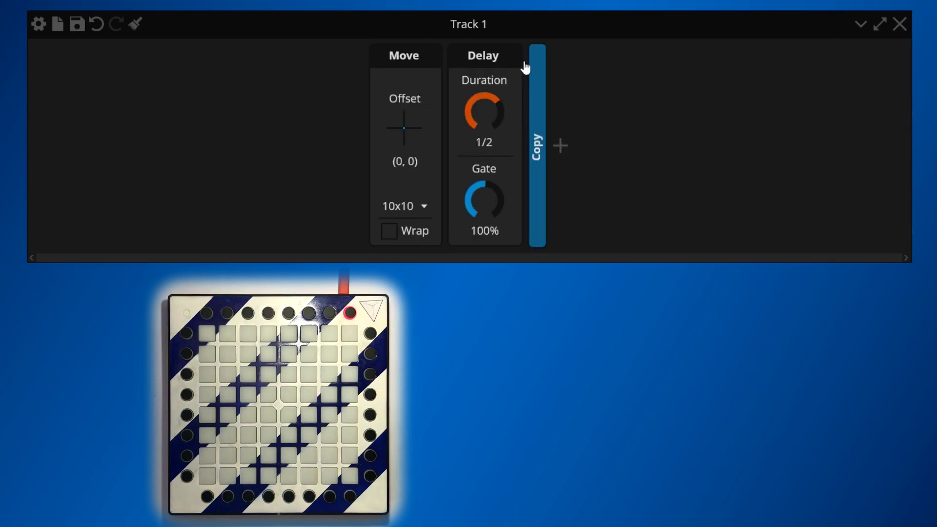
{"action": "double_click", "coordinate": [543, 147]}
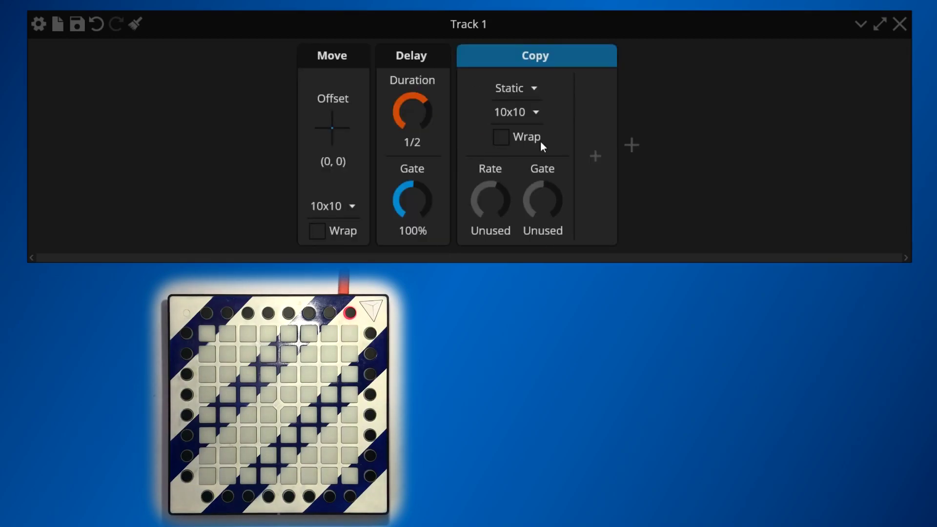
{"action": "right_click", "coordinate": [530, 64]}
{"action": "left_click", "coordinate": [596, 208]}
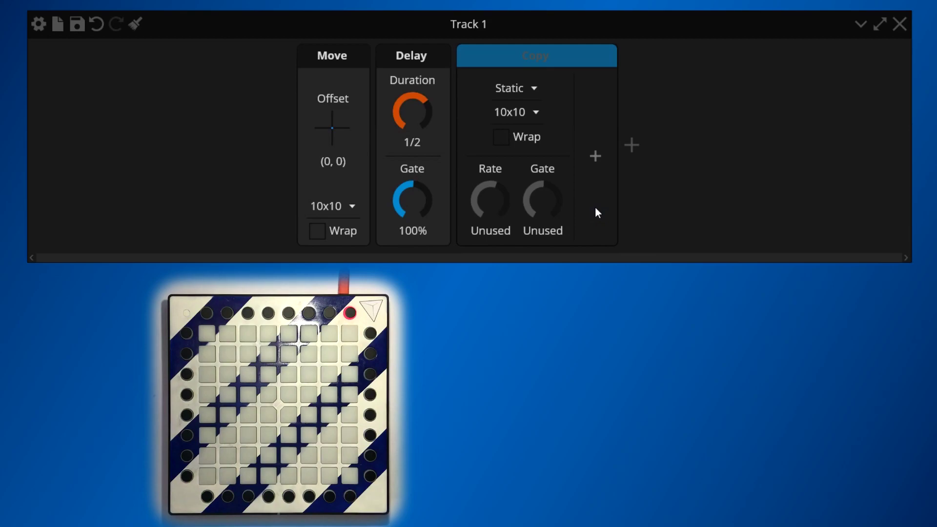
{"action": "right_click", "coordinate": [541, 50]}
{"action": "left_click", "coordinate": [596, 198]}
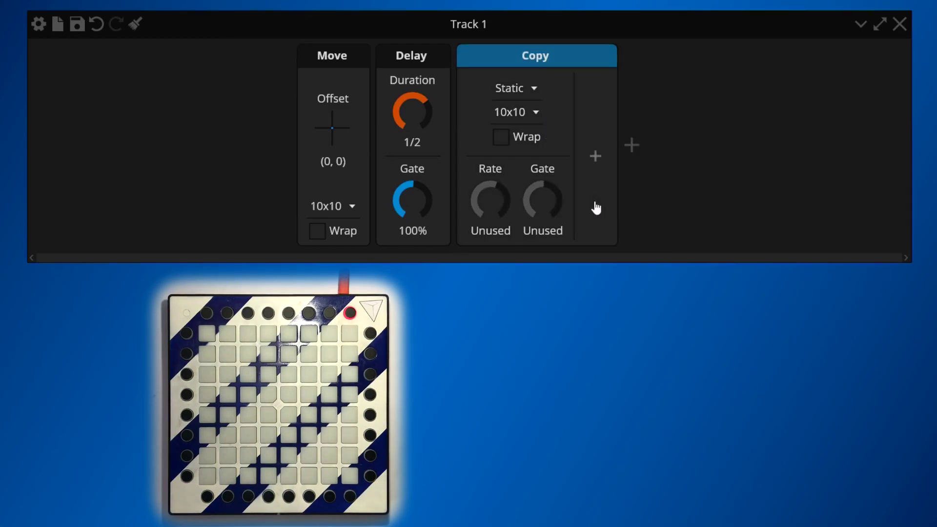
Bring up the paste and import options at the chain end and left of Move, then dismiss them
{"action": "right_click", "coordinate": [633, 152]}
{"action": "right_click", "coordinate": [804, 146]}
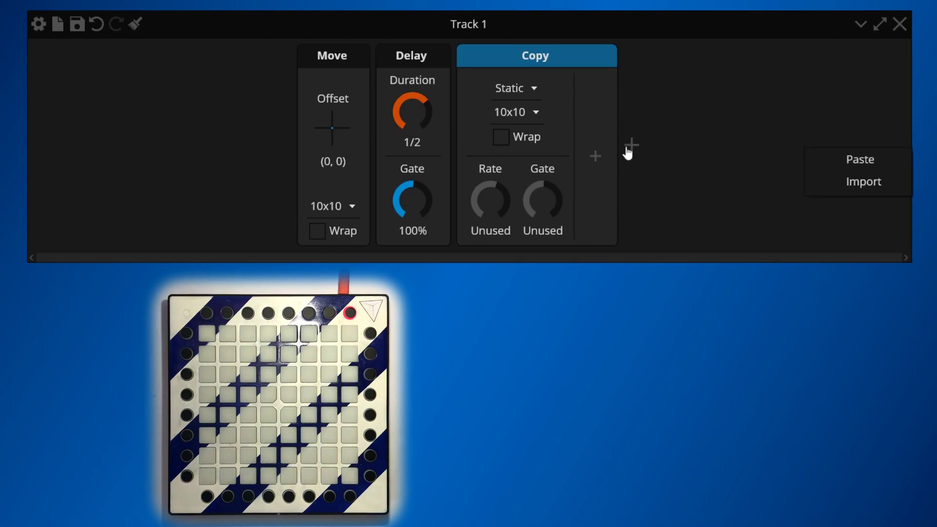
{"action": "right_click", "coordinate": [197, 129]}
{"action": "left_click", "coordinate": [228, 242]}
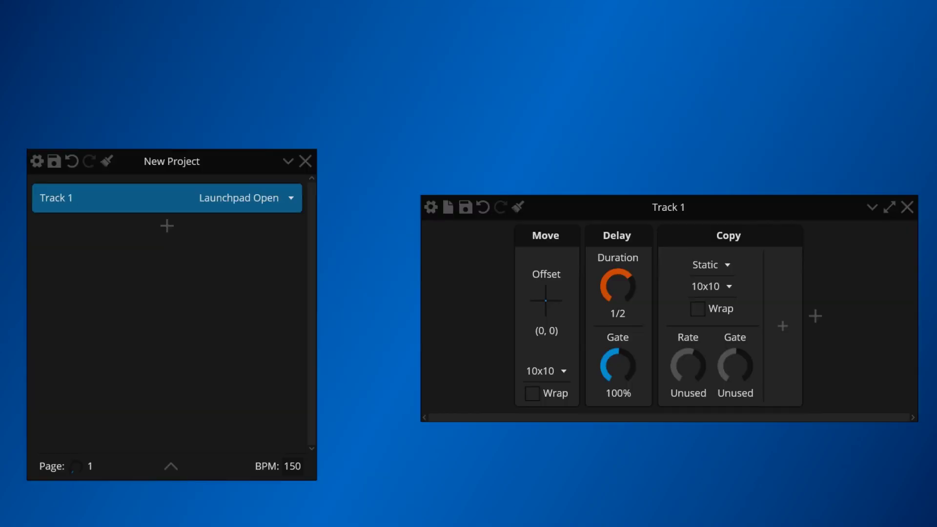